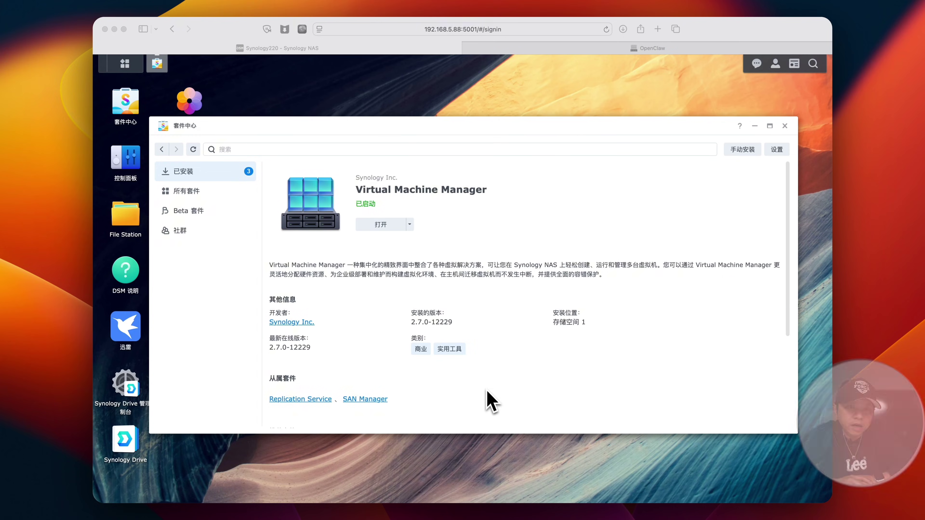
Launch Virtual Machine Manager and open the Default VM Network for editing
left_click(377, 226)
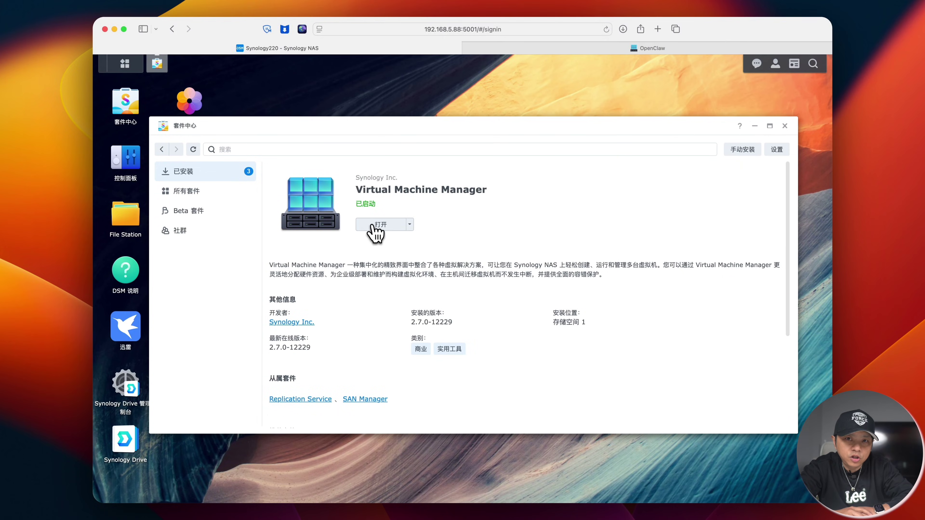
right_click(352, 140)
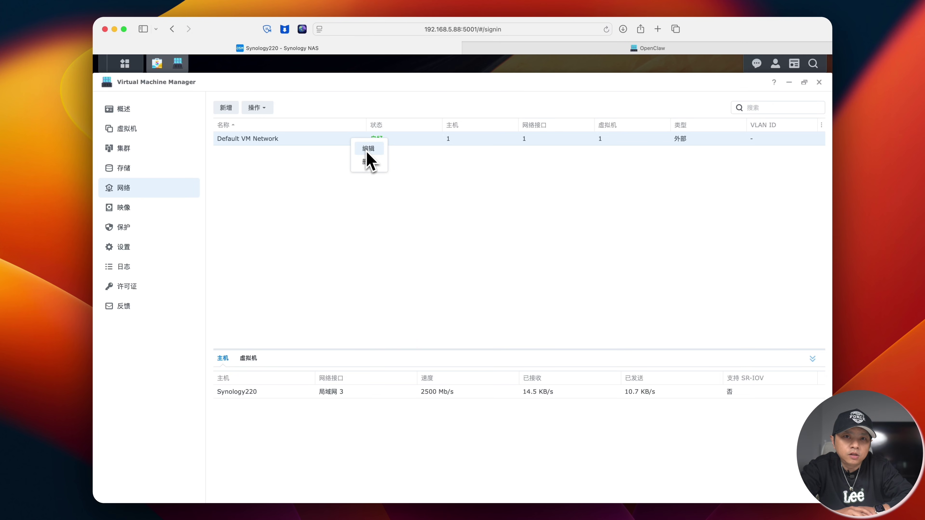
left_click(368, 150)
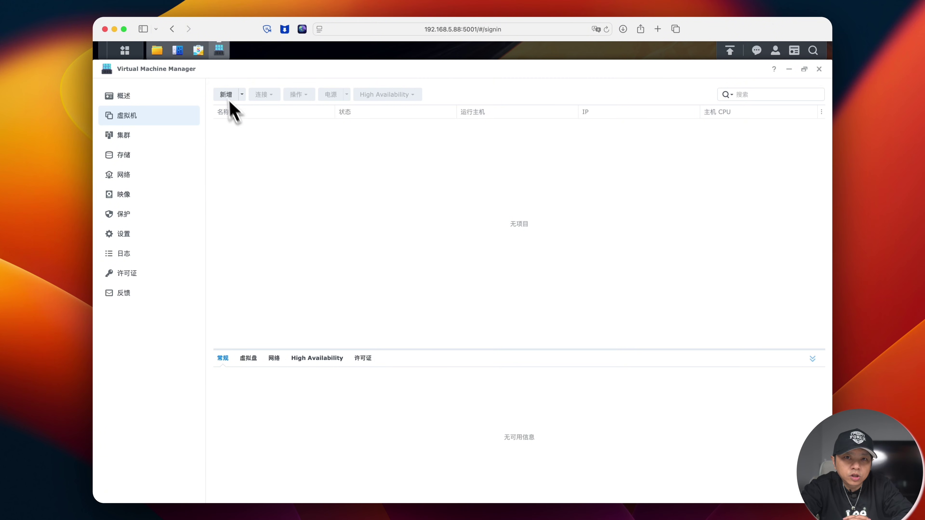
Start creating a new virtual machine and place it on the Synology220 storage
left_click(222, 97)
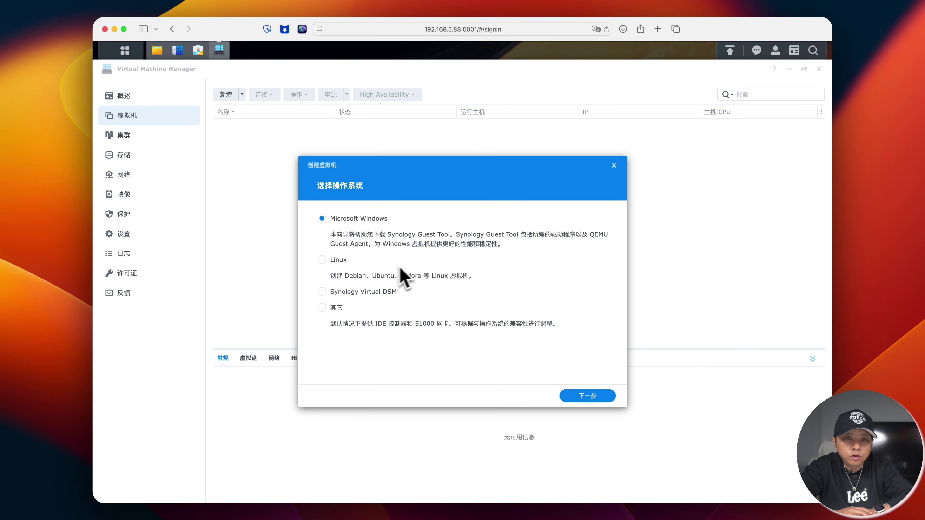
left_click(597, 399)
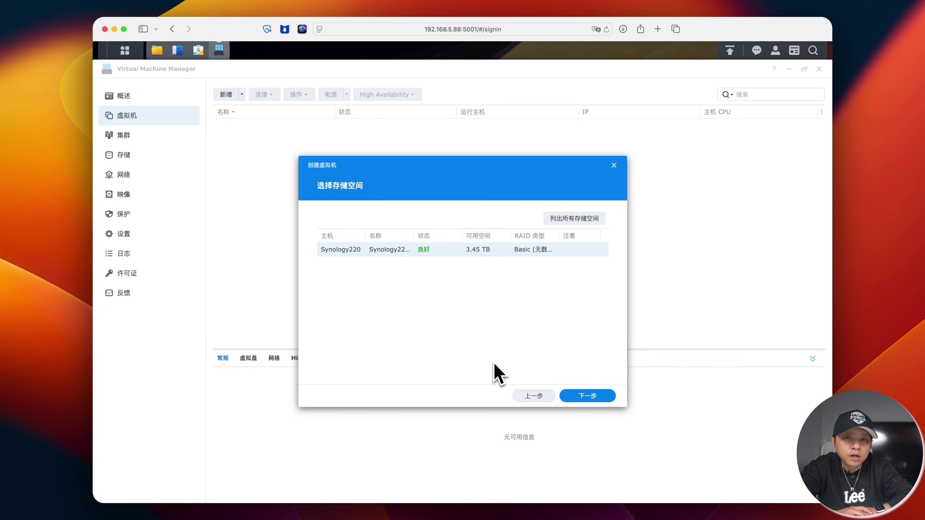
left_click(587, 396)
Name the virtual machine OpenClaw and give it 2 CPUs, 4 GB of memory and the vga video card
left_click(425, 222)
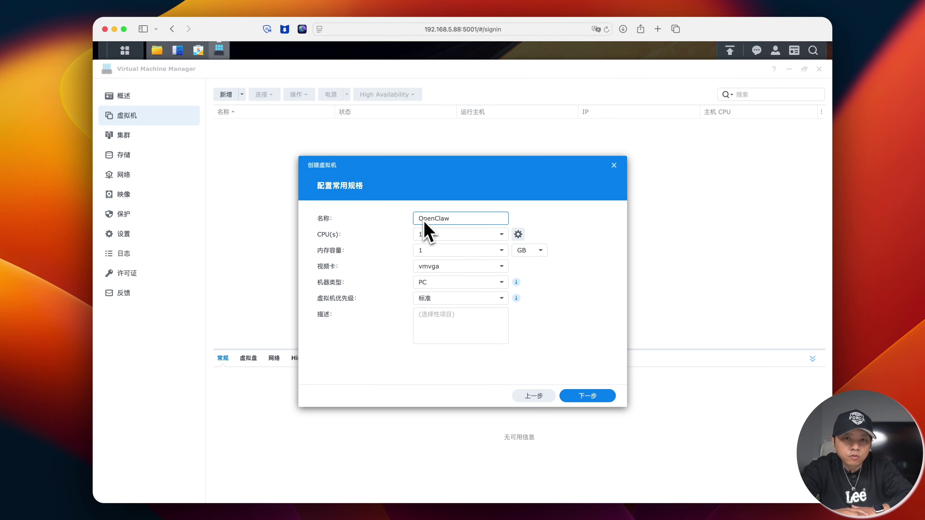
left_click(500, 236)
left_click(494, 255)
left_click(499, 250)
left_click(447, 308)
left_click(484, 266)
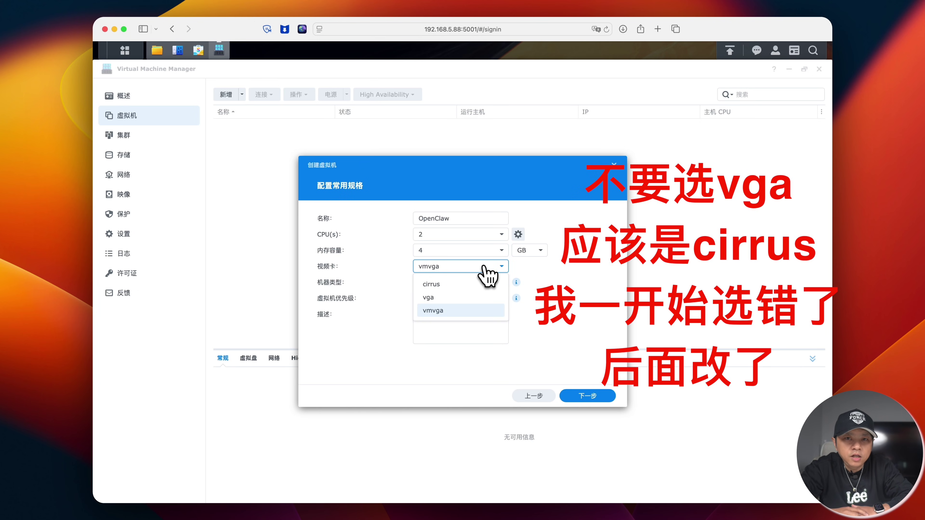
left_click(474, 298)
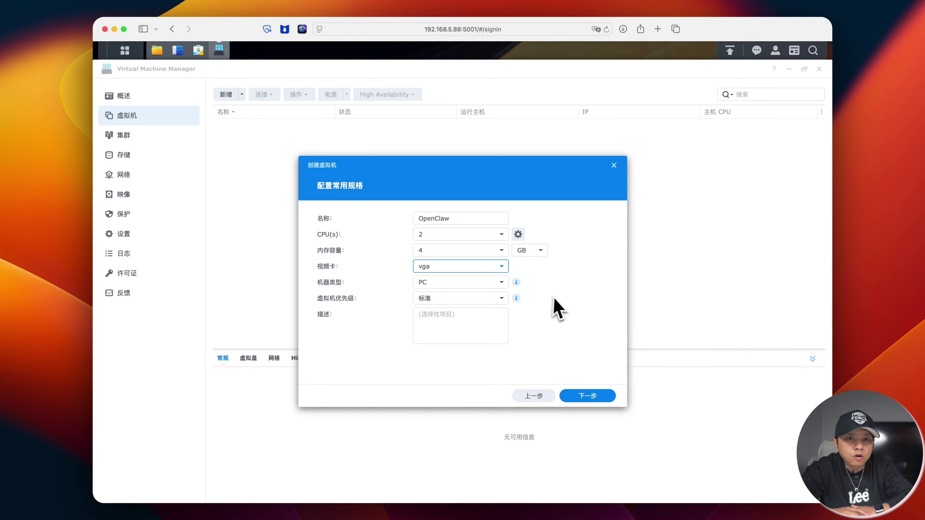
left_click(584, 396)
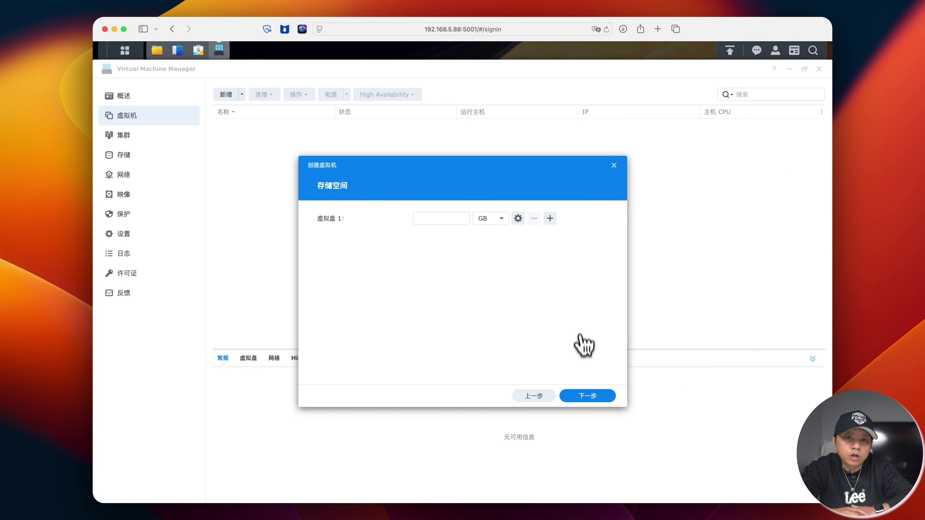
Specify the size of virtual disk 1 in GB and accept Default VM Network as the machine's network
left_click(434, 218)
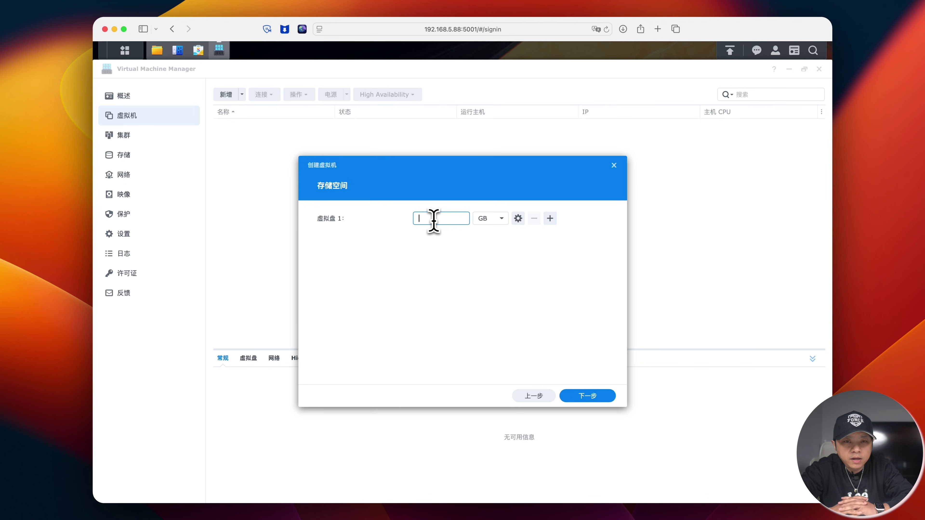
left_click(587, 396)
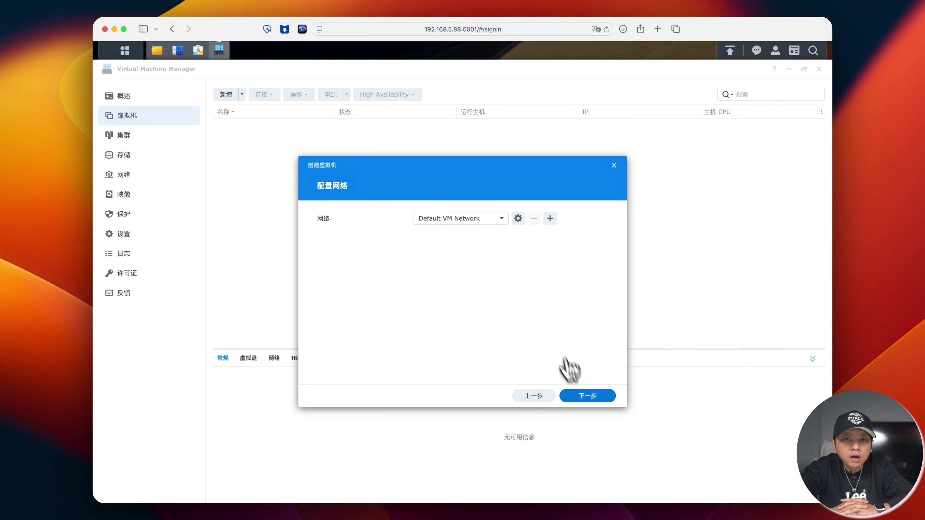
left_click(582, 400)
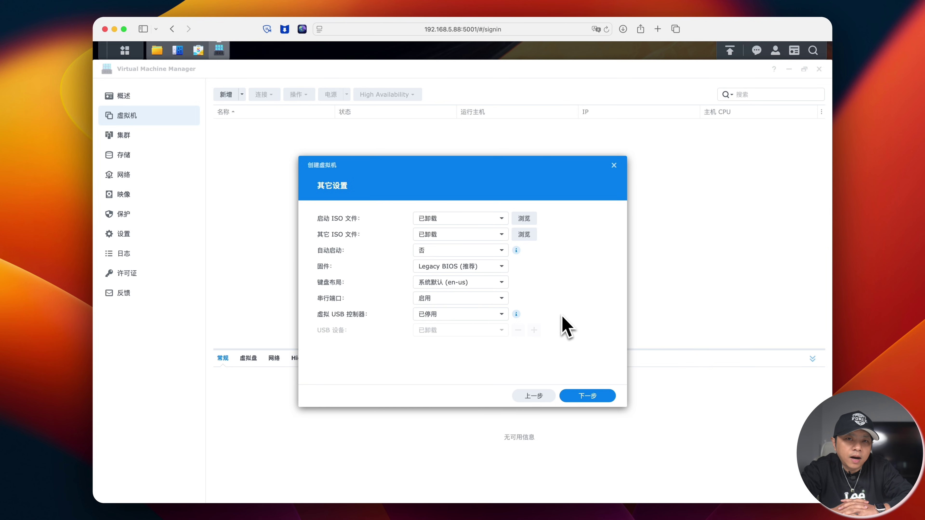
Mount the ubuntu-24.04.3 desktop ISO from the Download folder as the boot ISO and enable automatic startup
left_click(528, 219)
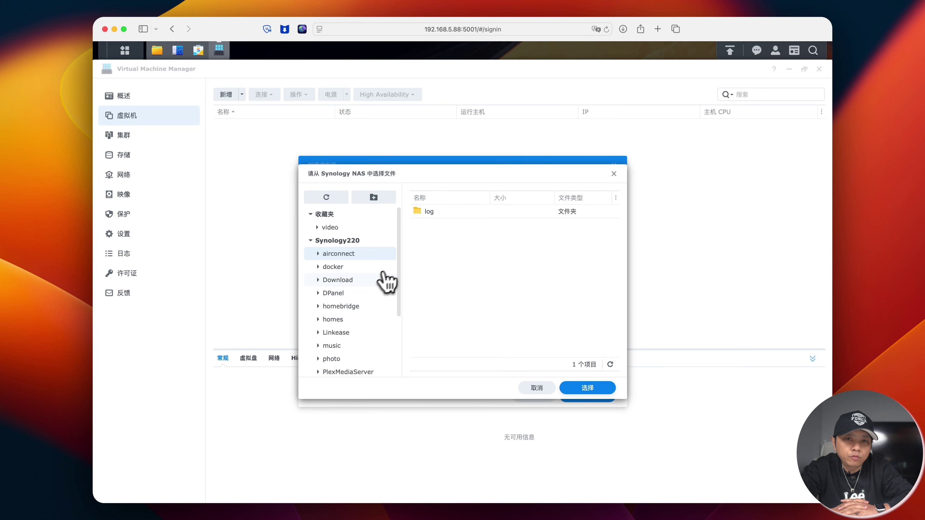
left_click(350, 281)
left_click(462, 266)
left_click(590, 387)
left_click(461, 251)
left_click(461, 272)
left_click(587, 396)
Grant admin power management permission, review the summary and finish creating the virtual machine with power-on after creation
left_click(524, 250)
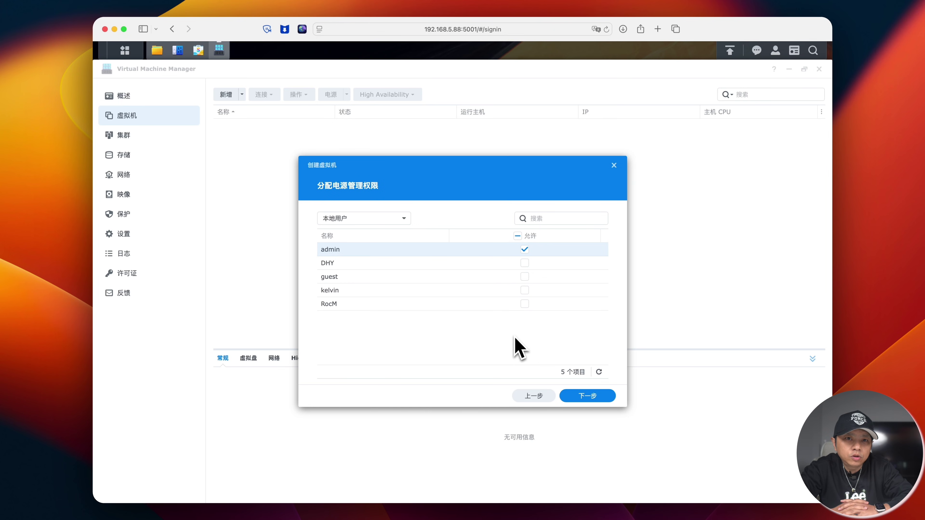
left_click(587, 395)
scroll(532, 328, "down", 5)
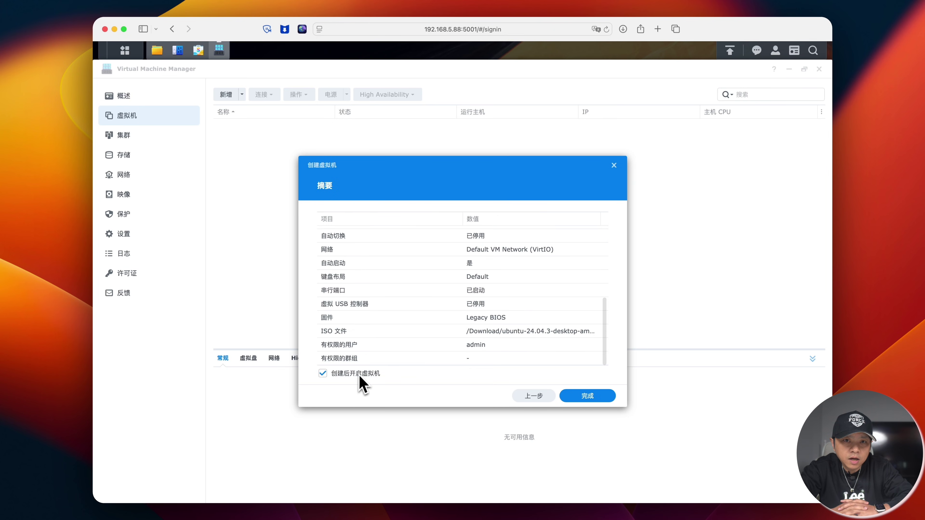
left_click(583, 396)
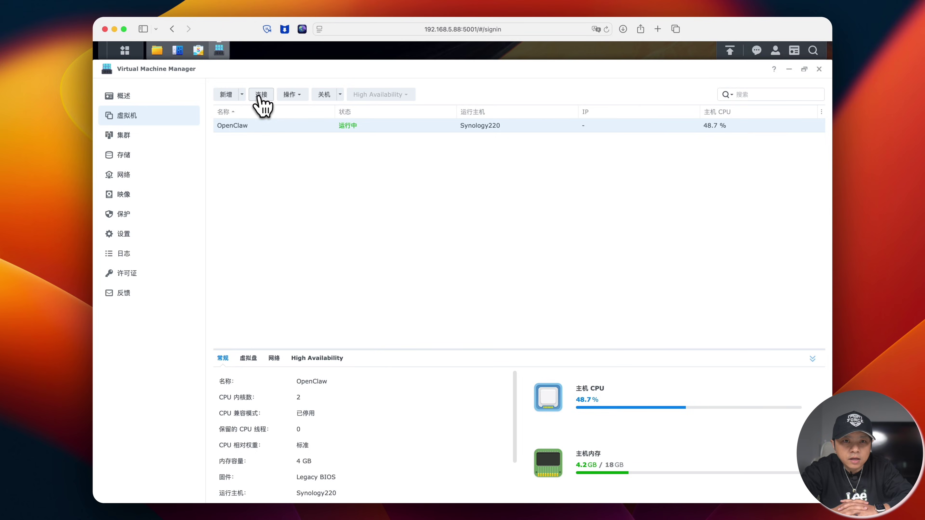
Connect to the running OpenClaw virtual machine and browse the Ubuntu installer's language list
left_click(261, 95)
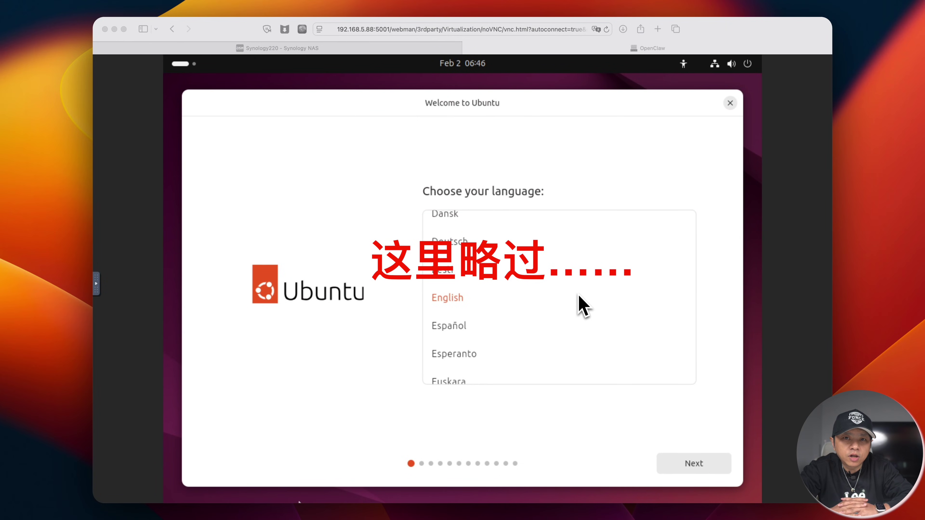
scroll(578, 294, "down", 10)
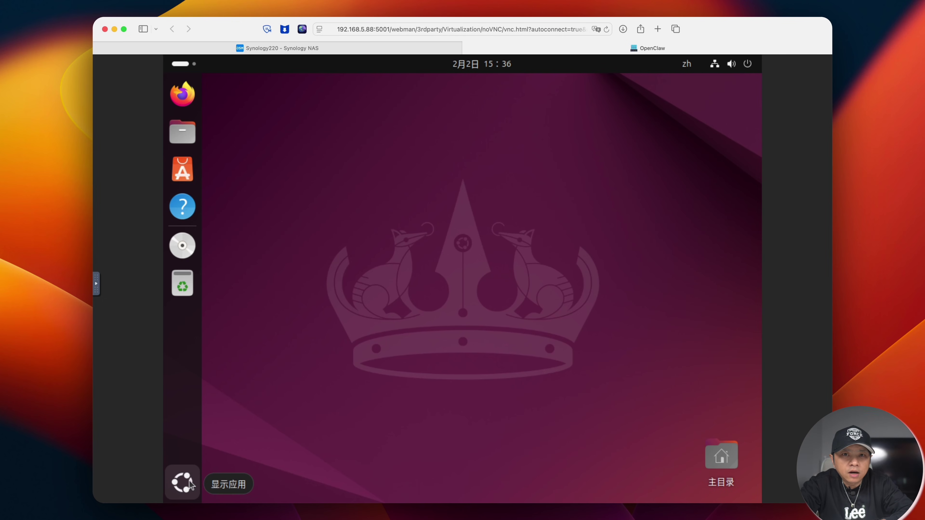
Run sudo apt update in an Ubuntu terminal, authenticating with the account password
left_click(182, 482)
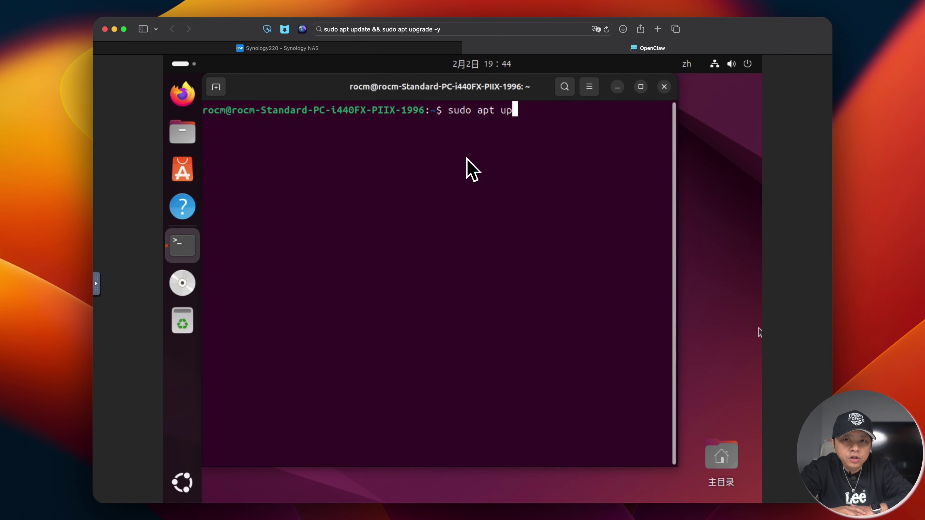
type("e")
key("Return")
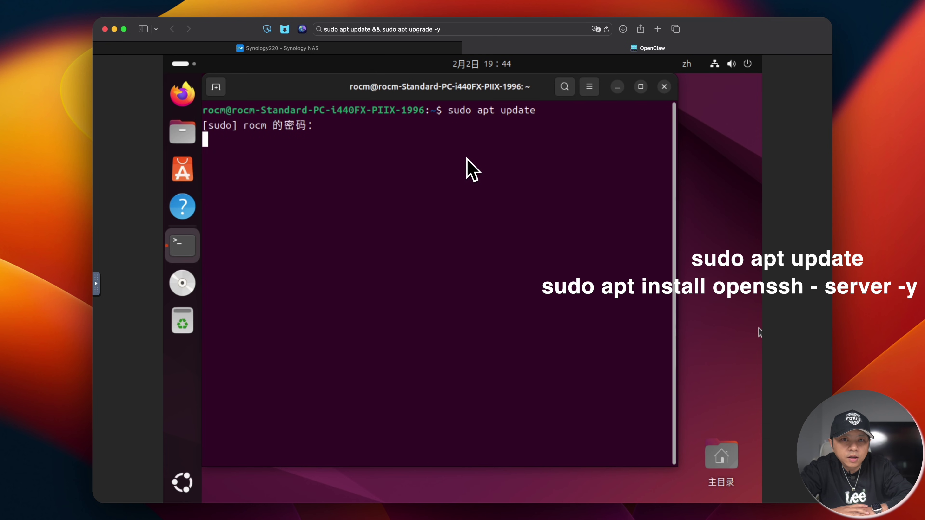
key("Return")
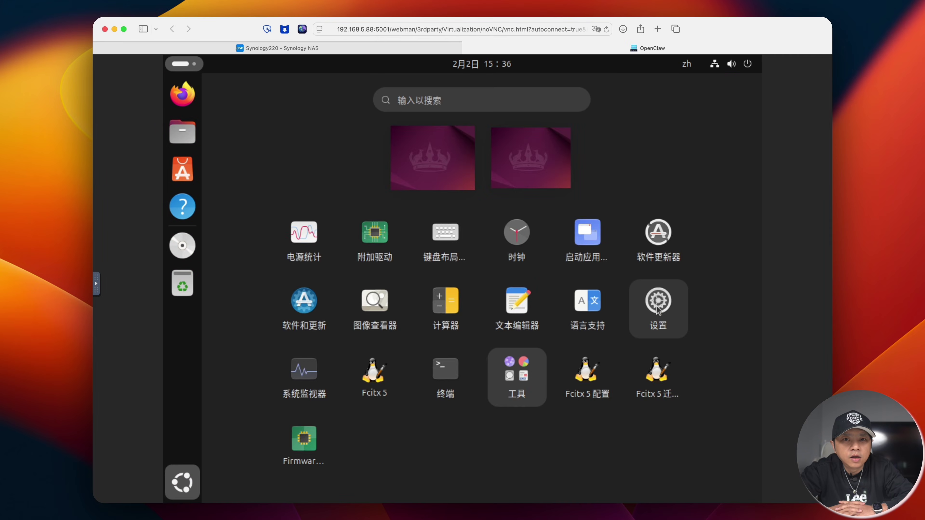
Open the wired connection's details in Ubuntu's network settings
left_click(657, 307)
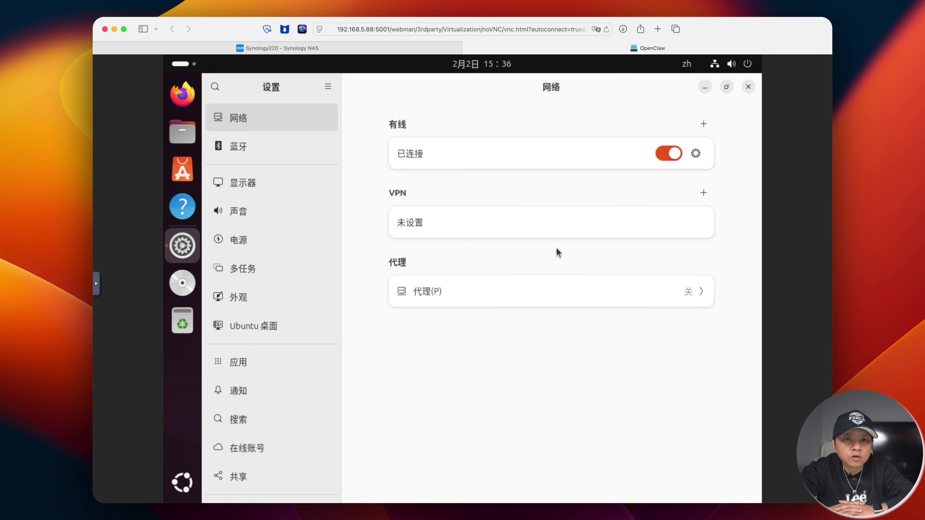
left_click(697, 155)
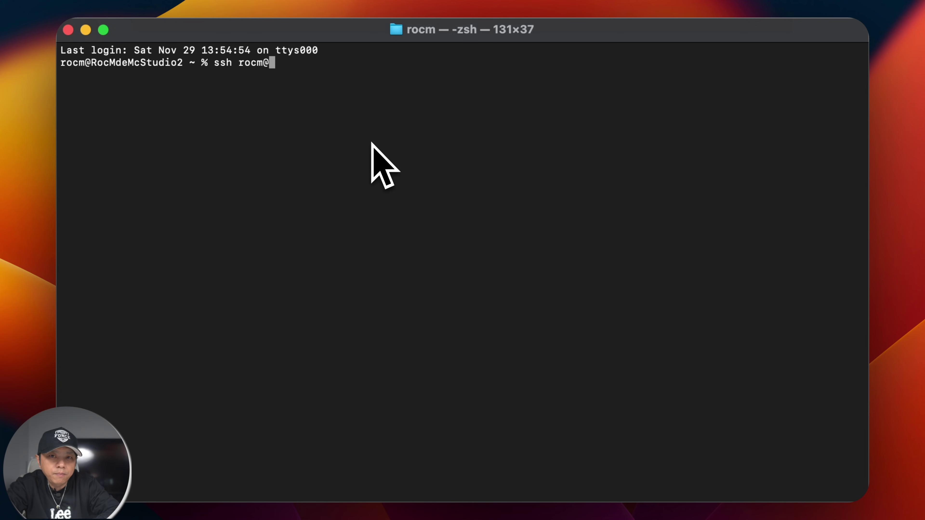
Switch to the Mac terminal and connect over SSH to 192.168.5.21, accepting the host fingerprint and entering the account password
type("@192.168.5.21")
key("Return")
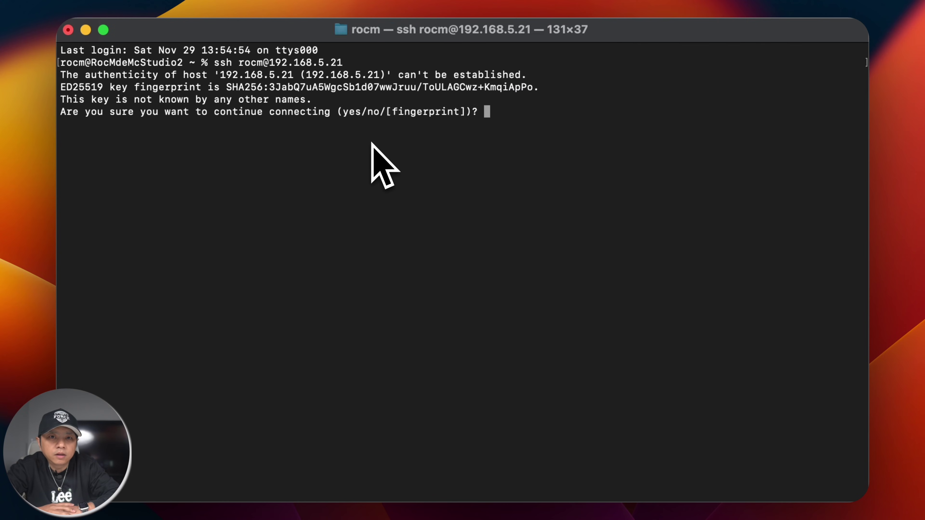
type("yes")
key("Return")
key("Return")
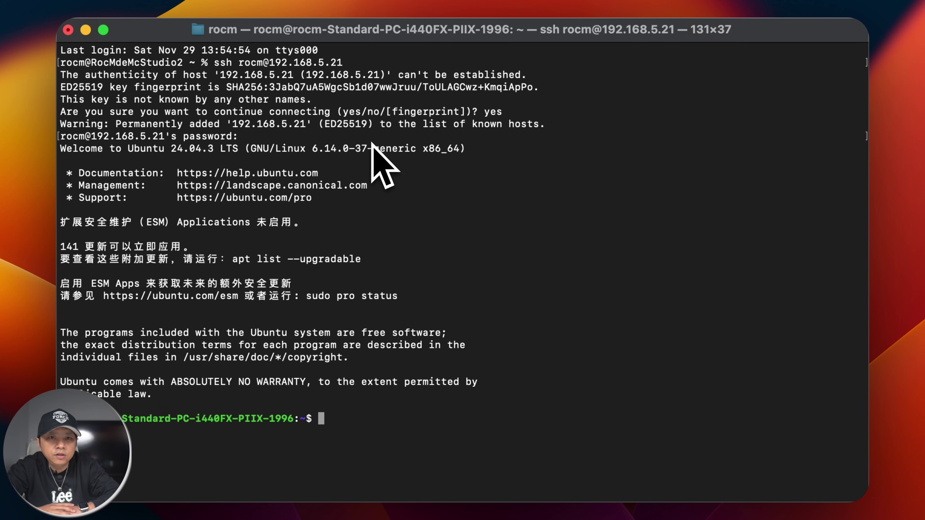
type("curl -fsSL https://openclaw.ai/install.sh | bash")
key("Return")
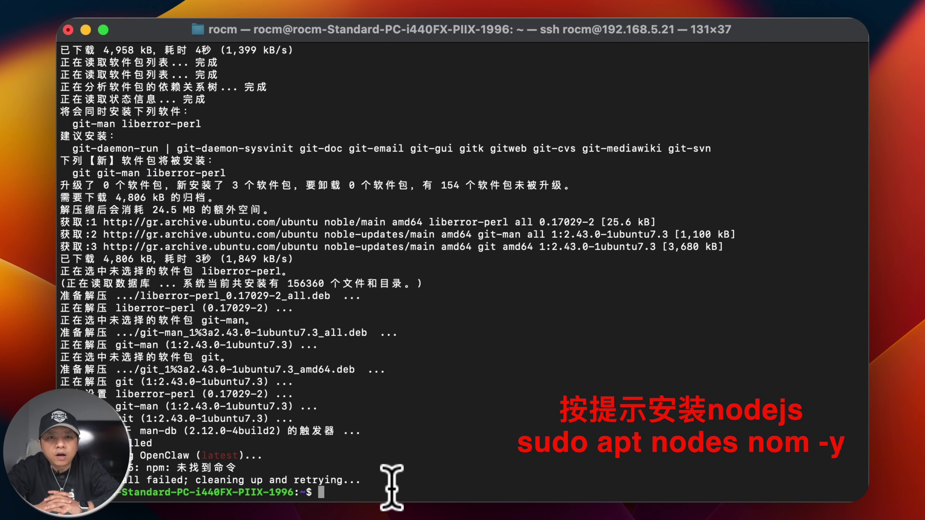
Install nodejs and npm through apt, and run the NodeSource setup_22.x script followed by the nodejs installation
type("sudo apt install nodejs npm -y")
key("Return")
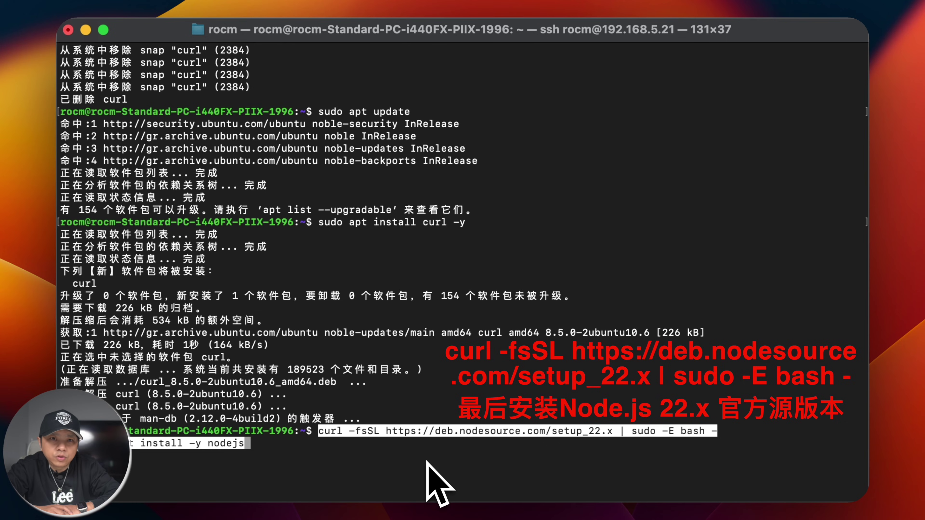
key("Return")
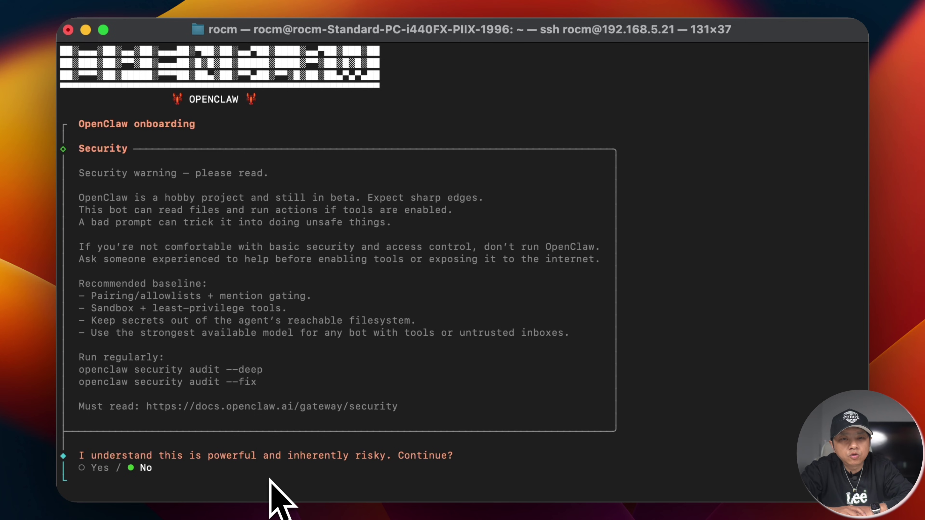
Accept the OpenClaw security risk with Yes and choose the QuickStart onboarding mode
key("Return")
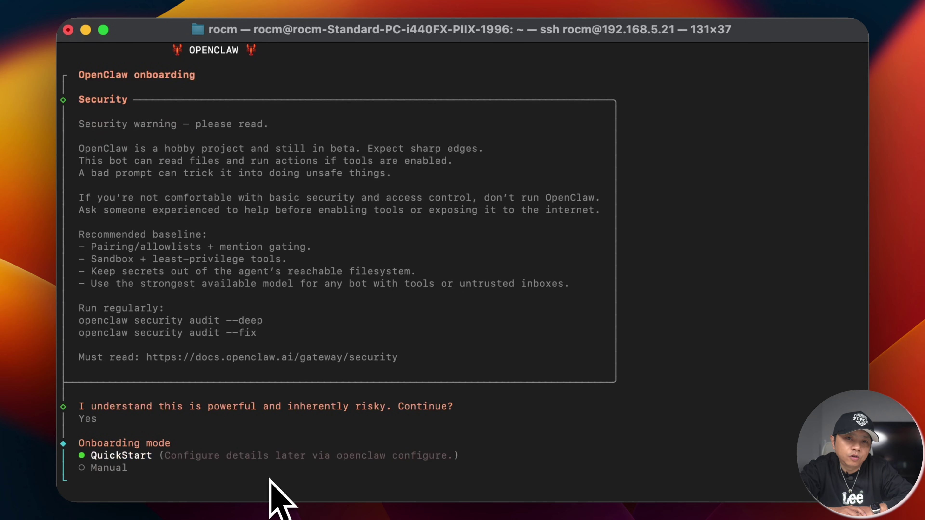
key("Return")
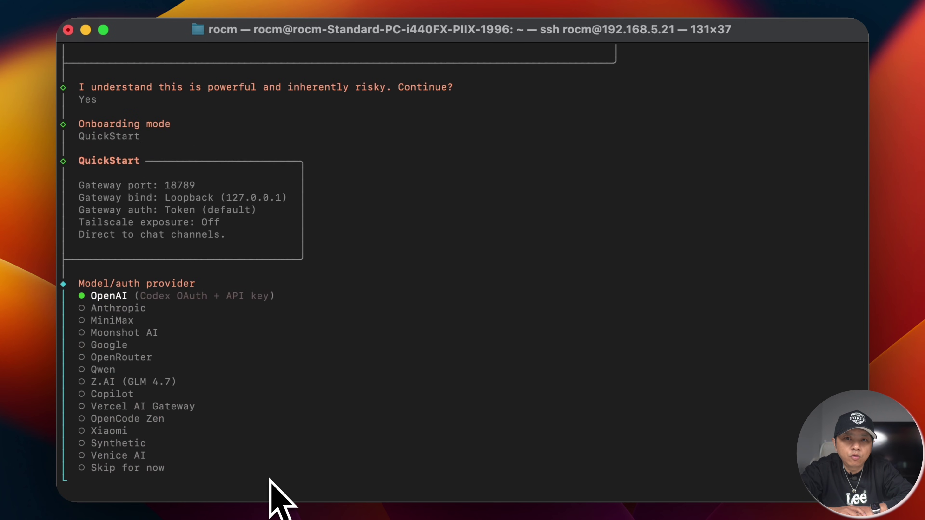
Choose Qwen as the model provider with Qwen OAuth and select the authorization link for approval
key("Down")
key("Down")
key("Down")
key("Down")
key("Down")
key("Down")
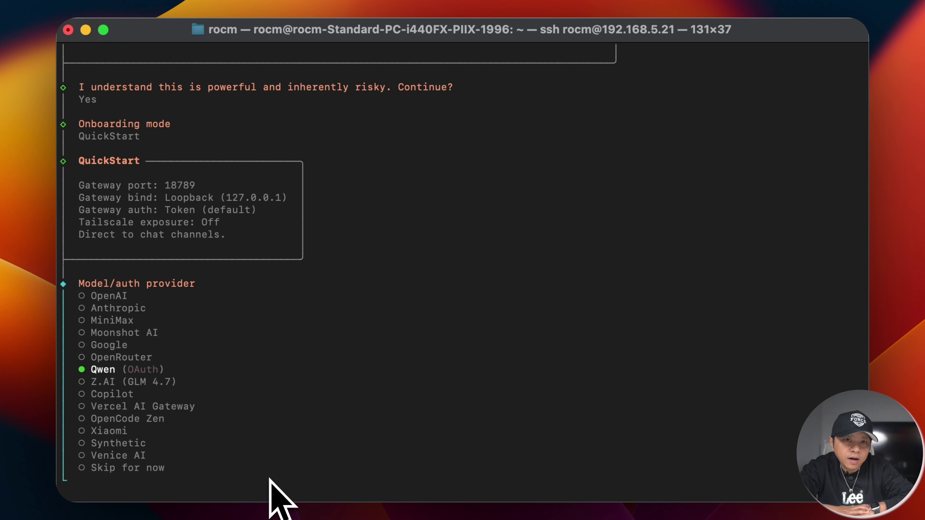
key("Return")
key("Return")
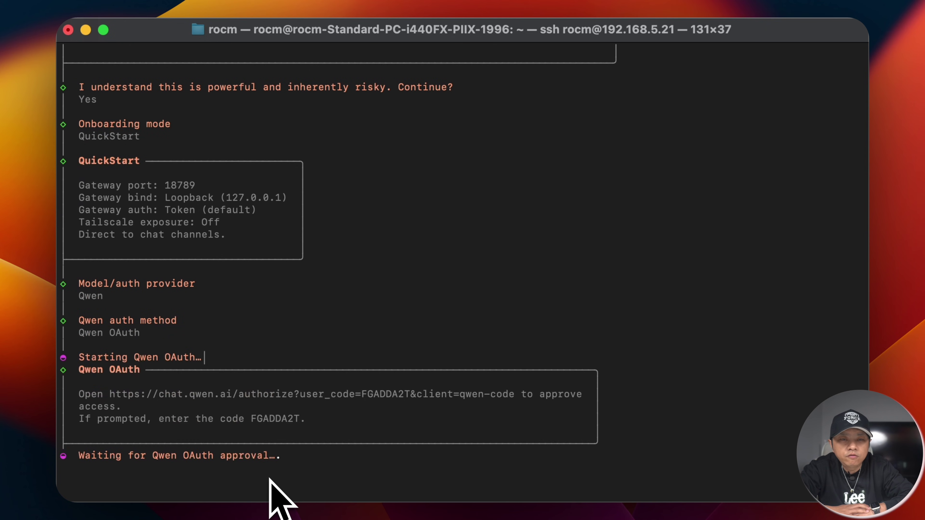
left_click_drag(110, 394, 513, 394)
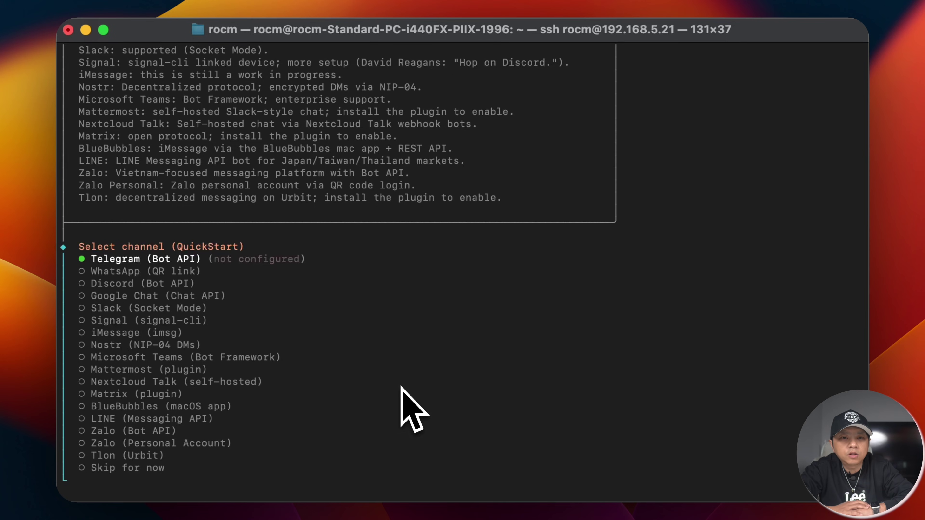
Choose Telegram (Bot API) as the QuickStart channel and select Skip for now for the hooks
key("Return")
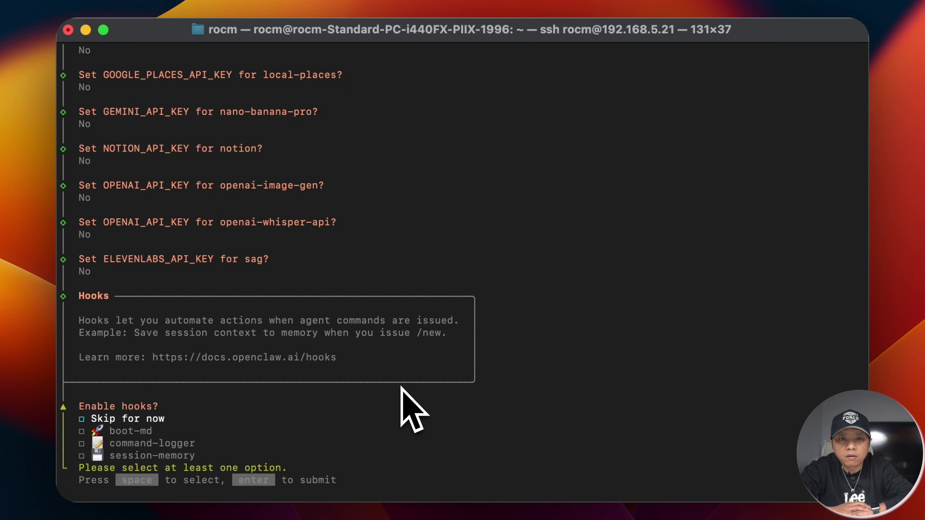
key("space")
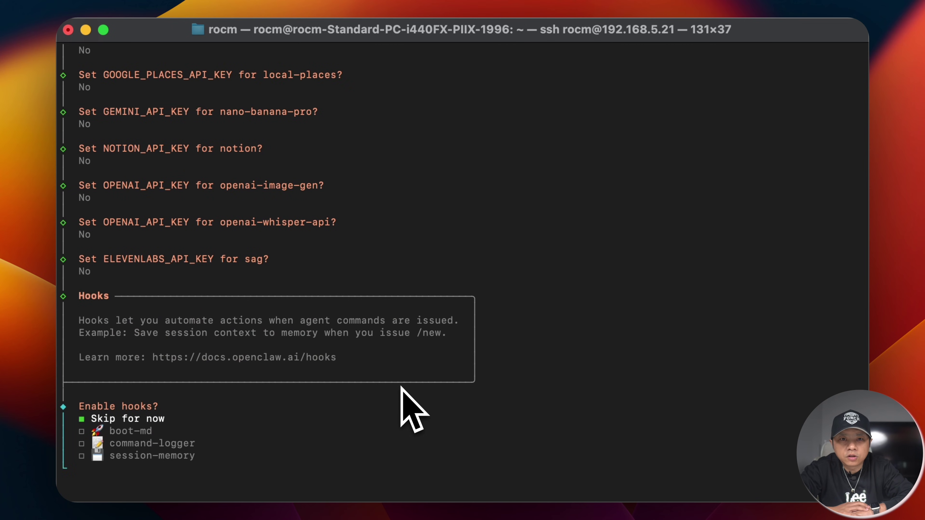
key("Return")
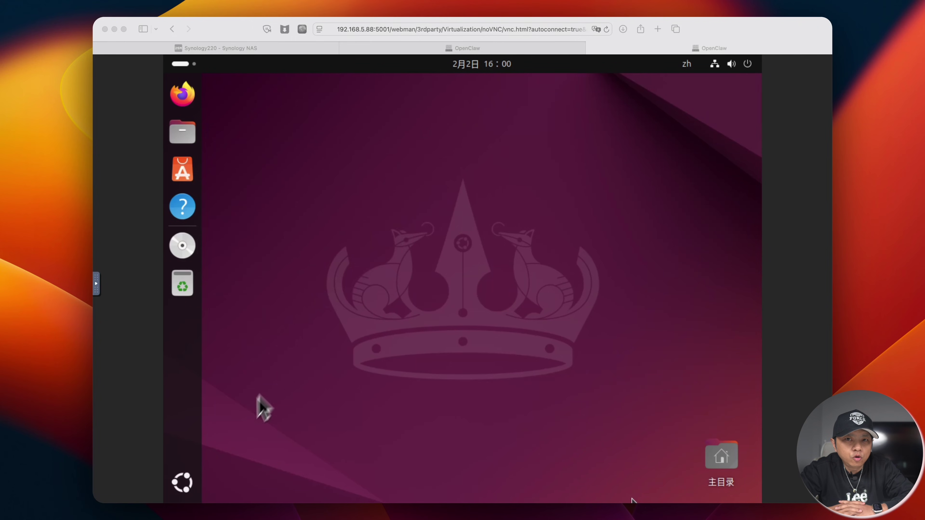
Switch to the Ubuntu VM's console in the browser and enable desktop sharing (桌面共享) in its remote desktop system settings
left_click(182, 484)
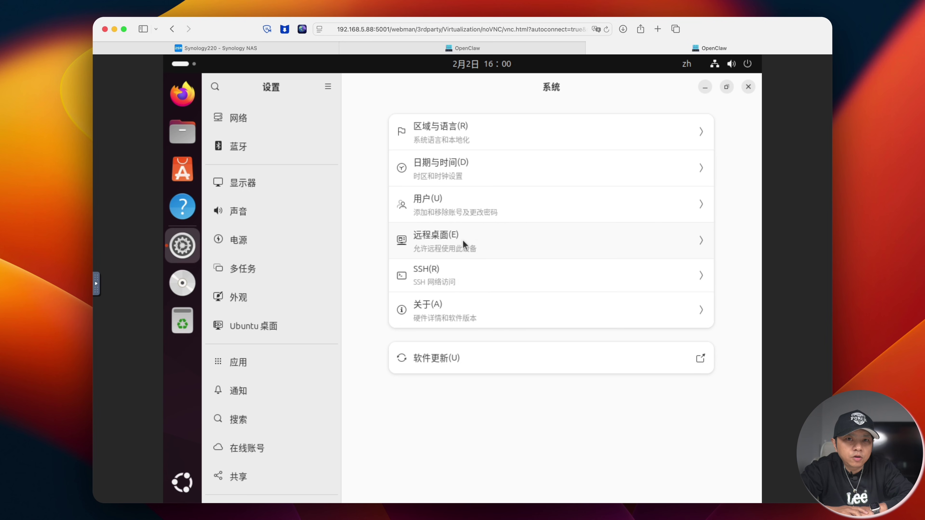
left_click(463, 240)
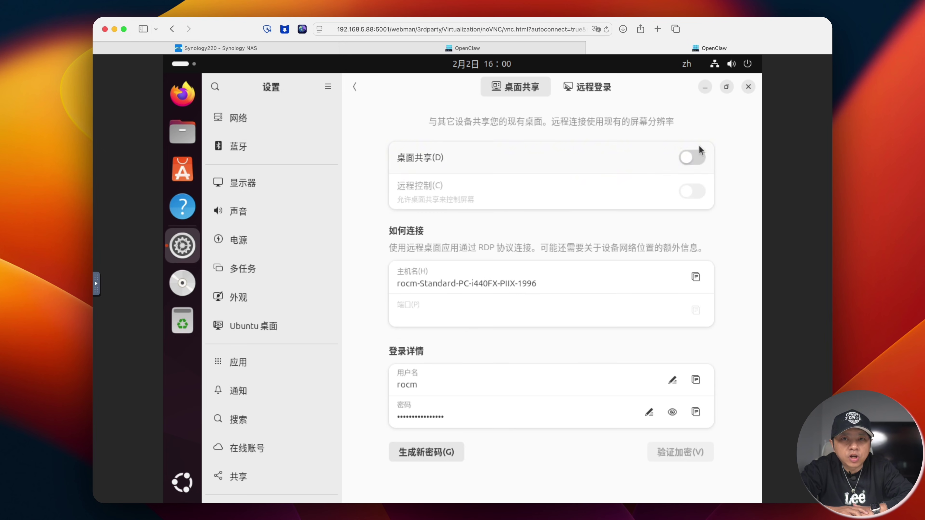
left_click(687, 161)
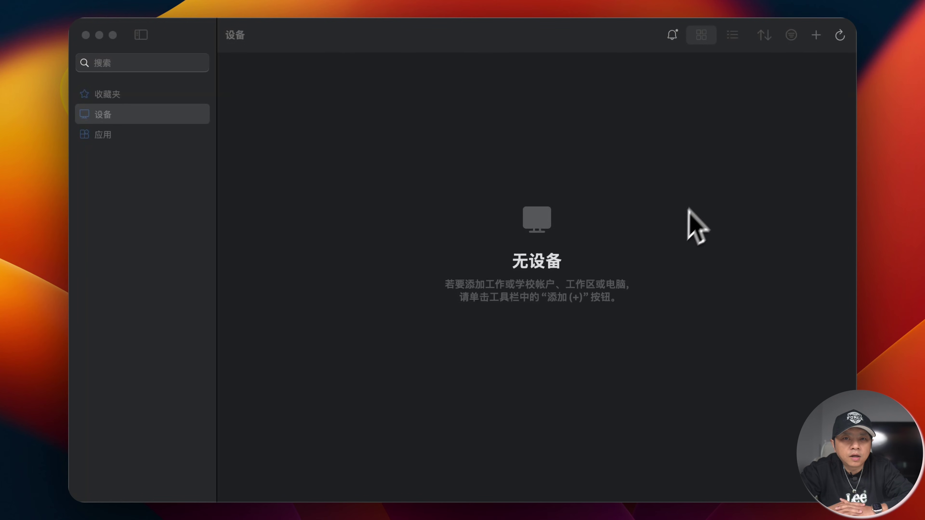
In the remote desktop client, add the PC 192.168.5.21, connect with the VM's username and password, and accept the unverified certificate
left_click(816, 35)
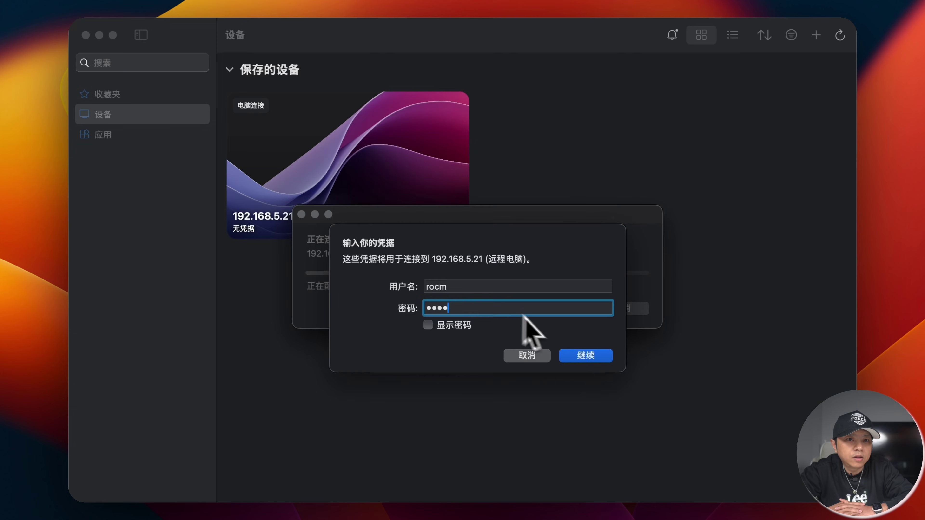
left_click(585, 358)
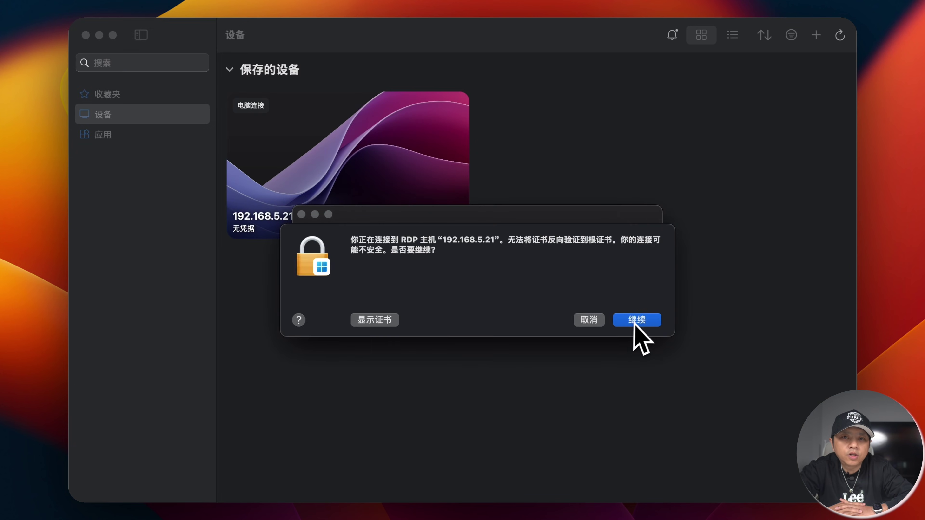
left_click(635, 320)
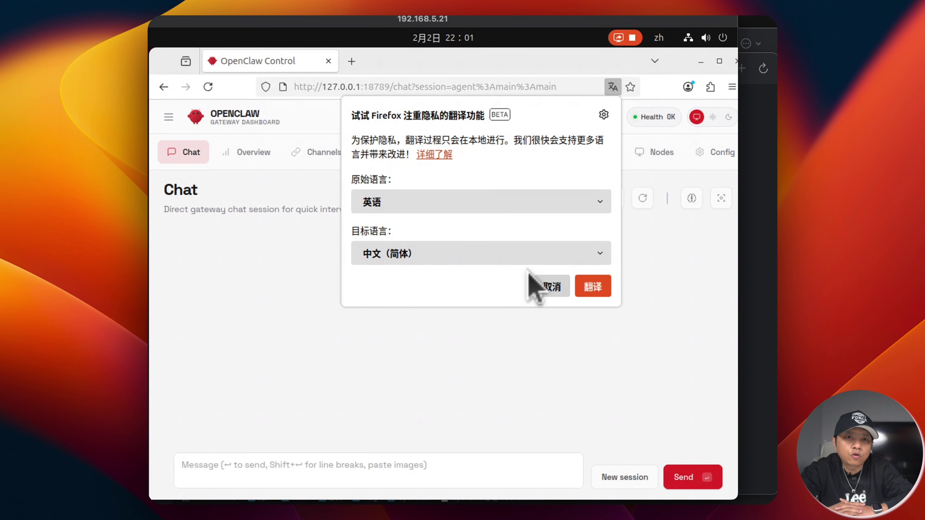
Dismiss the Firefox translation offer and send the chat message "your name is rocketman" to the OpenClaw assistant
left_click(530, 277)
left_click(268, 474)
type("your name is rocketman")
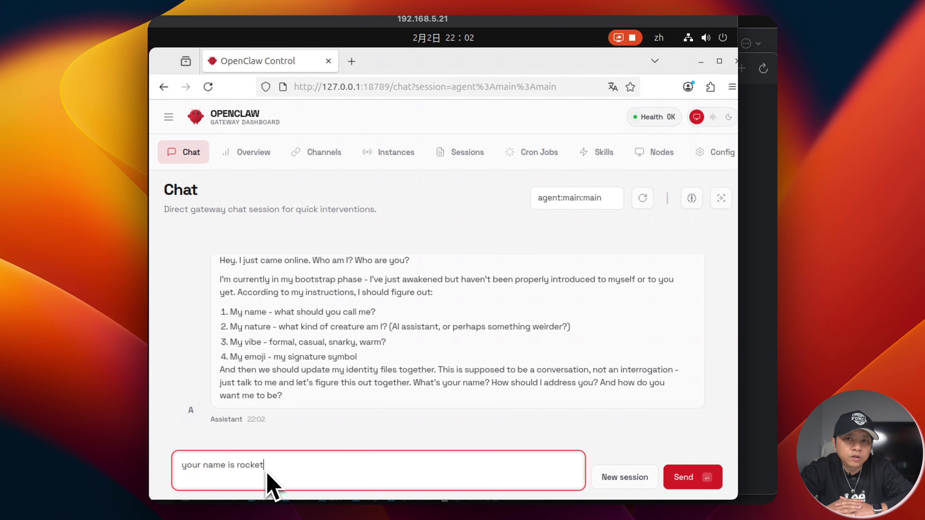
key("Return")
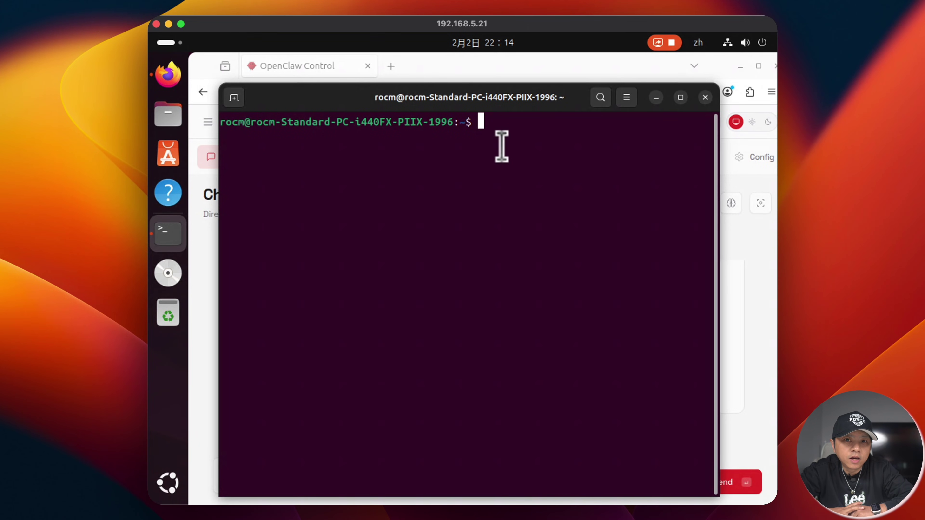
Paste the openclaw pairing approve telegram command with the pairing code into the Ubuntu terminal
right_click(482, 125)
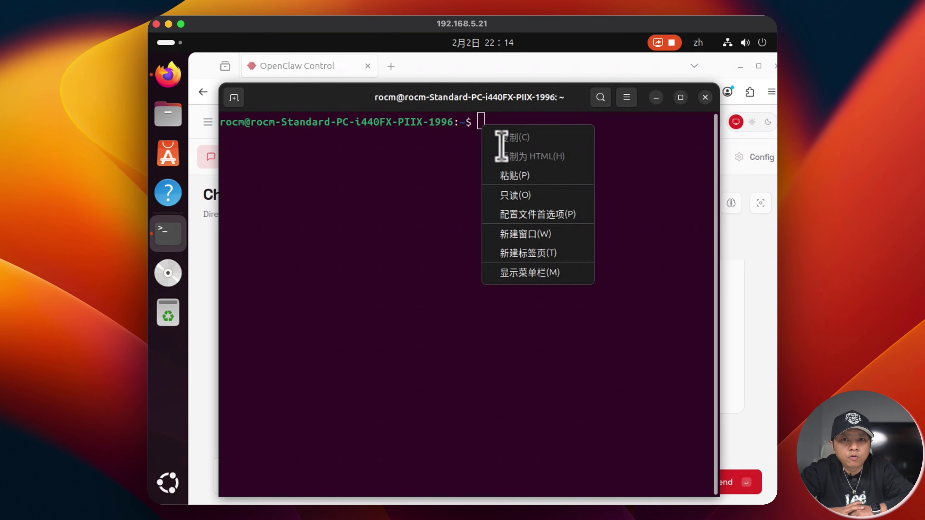
left_click(514, 175)
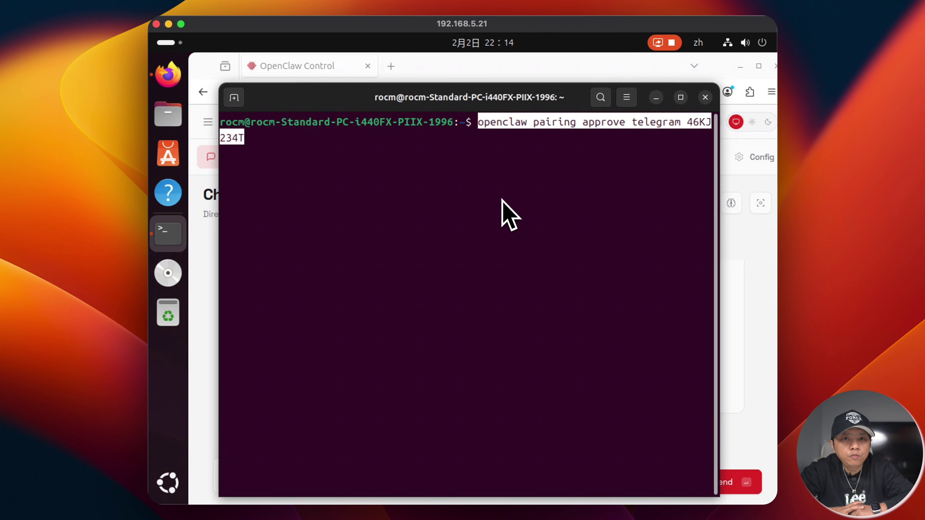